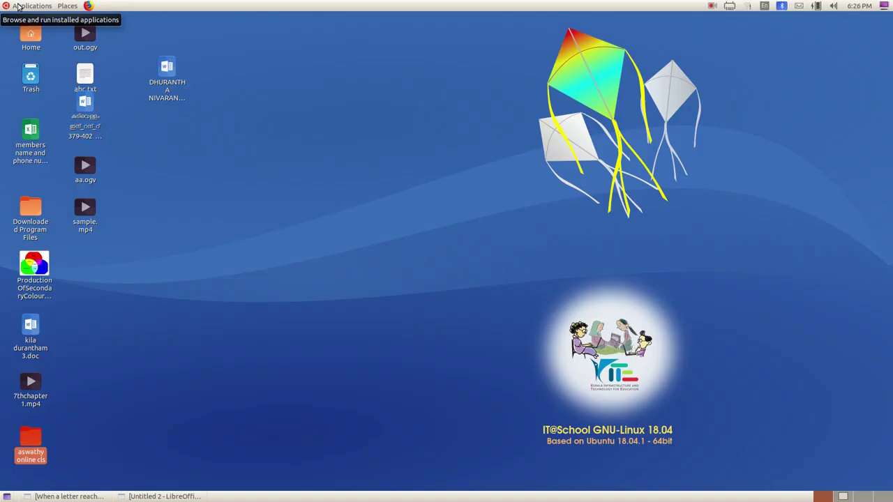
Launch LibreOffice Writer from the Applications menu's Office category to get a blank Untitled 3.
click(18, 7)
mouse_move(31, 118)
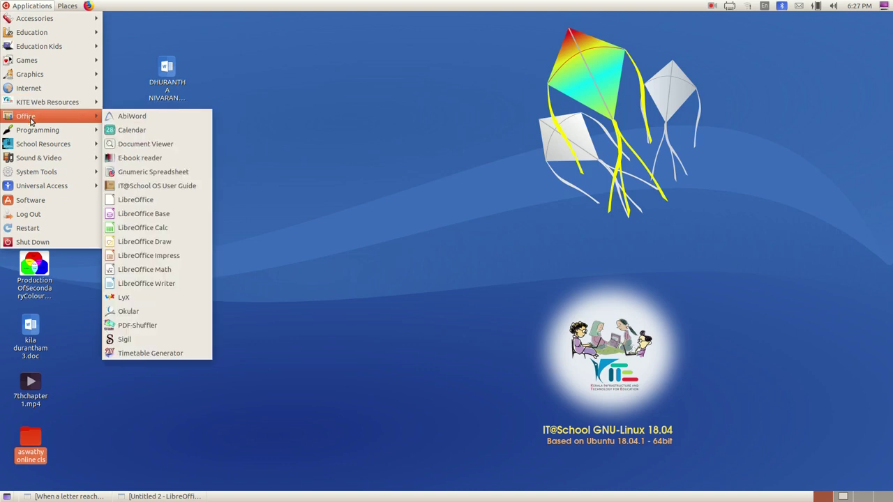
click(163, 284)
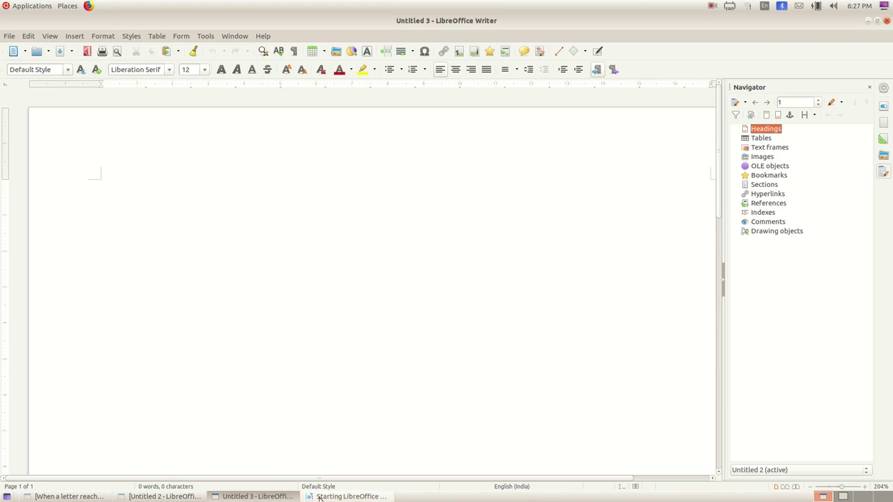
In the Untitled 2 Taj Mahal document, clear the stray letters and extra spaces after 'Assignmment'.
click(167, 496)
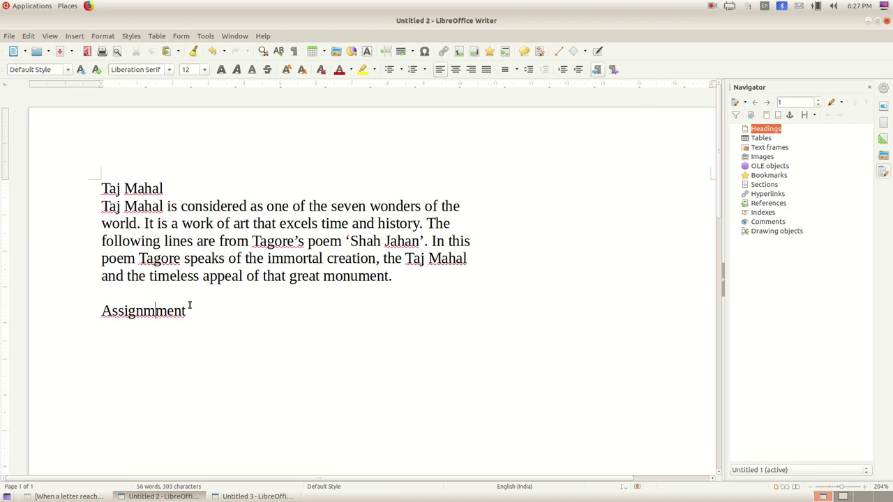
click(245, 312)
text(hh)
key(BackSpace)
key(BackSpace)
key(BackSpace)
click(156, 311)
key(BackSpace)
Delete the extra m to leave 'Assignent', add Mahal to the dictionary, and ignore Taj.
key(Delete)
right_click(140, 207)
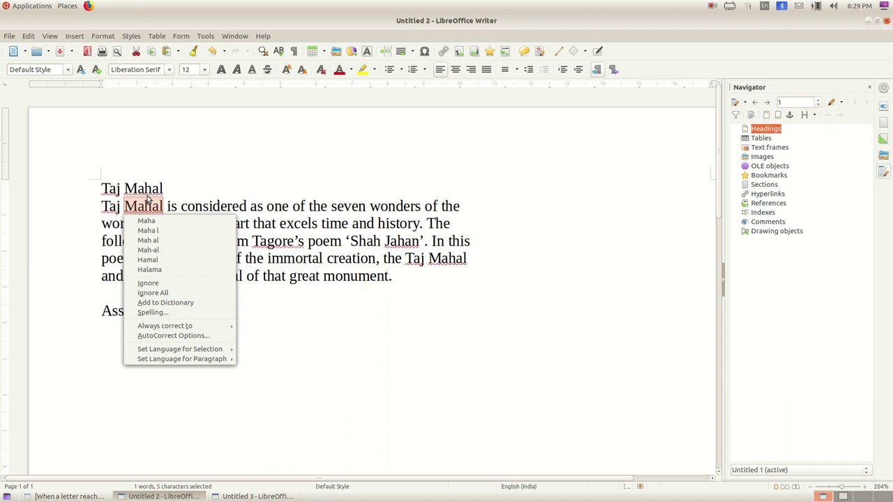
click(165, 302)
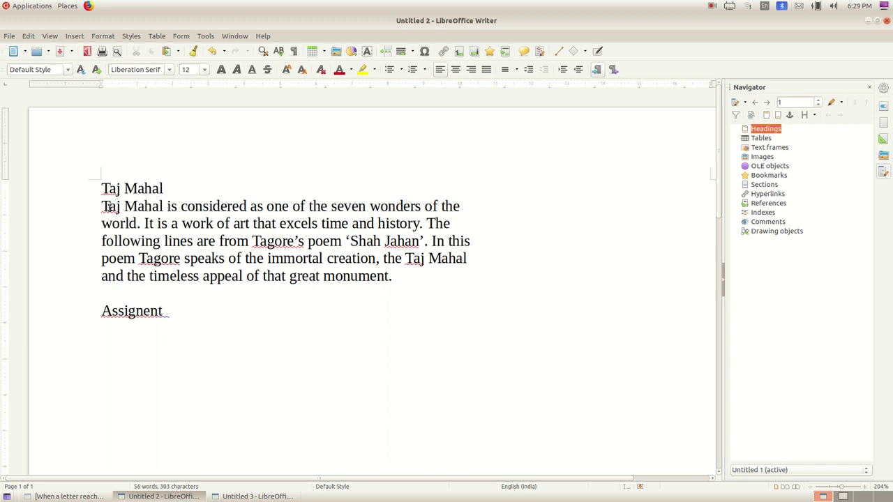
right_click(109, 205)
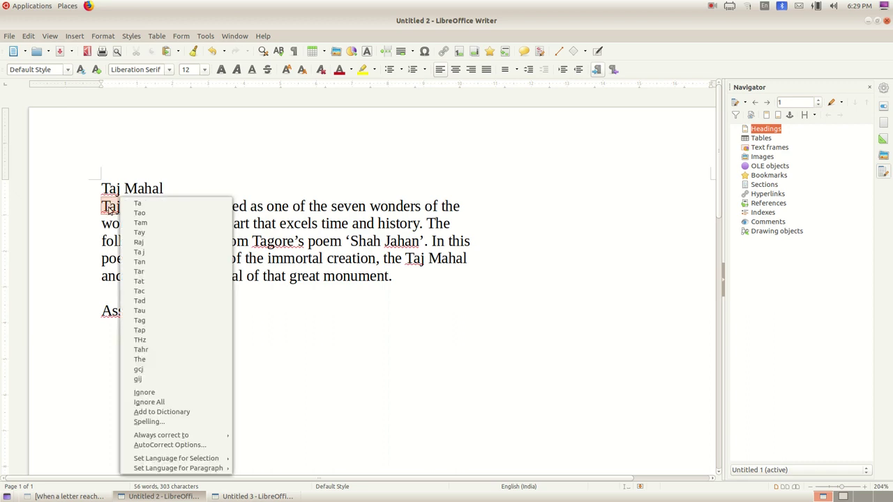
click(153, 392)
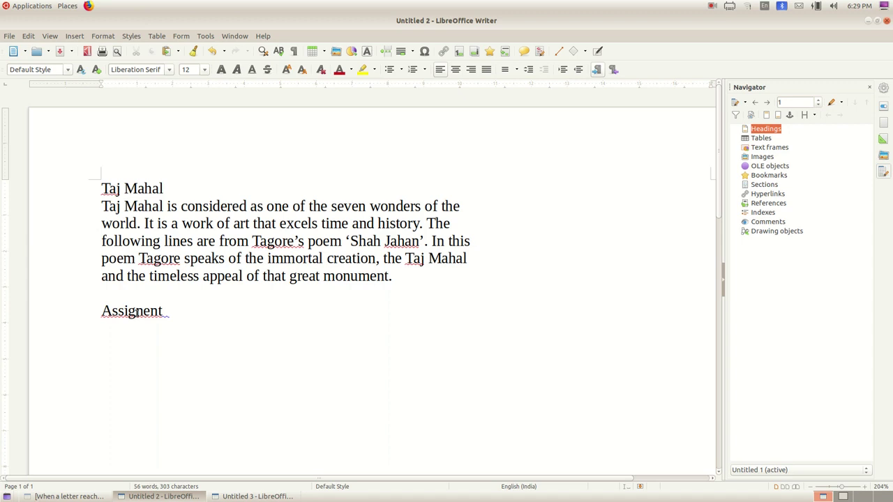
Replace 'Assignent' with the spelling suggestion 'Assignment'.
right_click(135, 311)
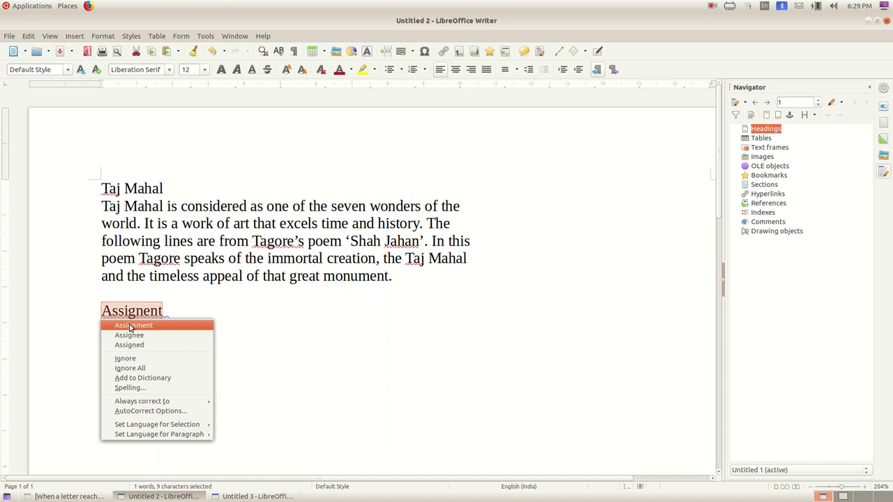
click(130, 326)
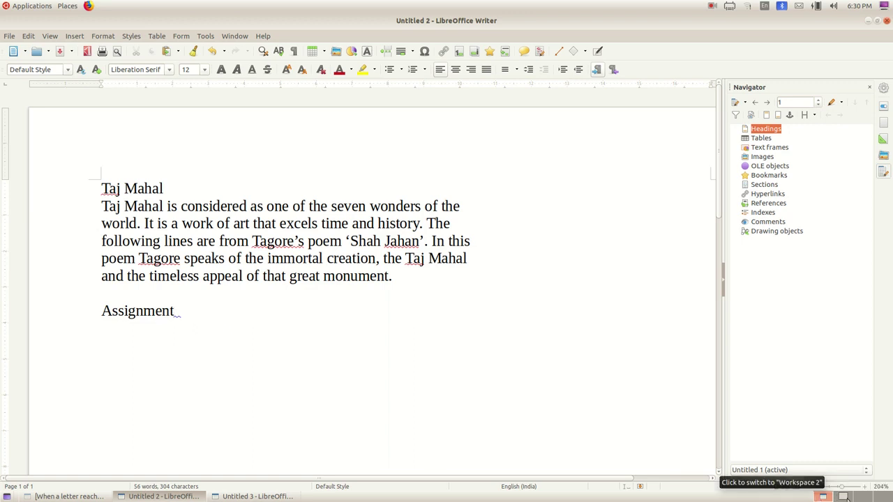
Copy all eleven lines of the Shah Jahan poem from abc.txt in gedit, then return to Writer.
click(844, 497)
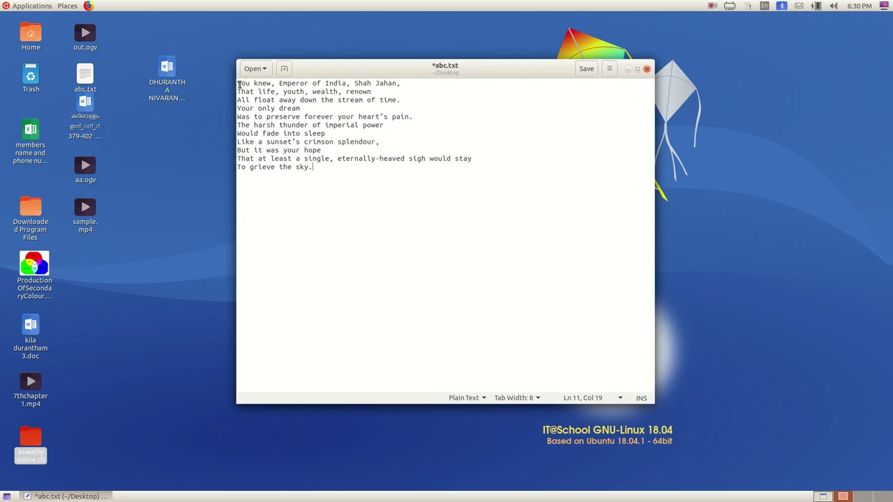
drag(238, 83, 363, 172)
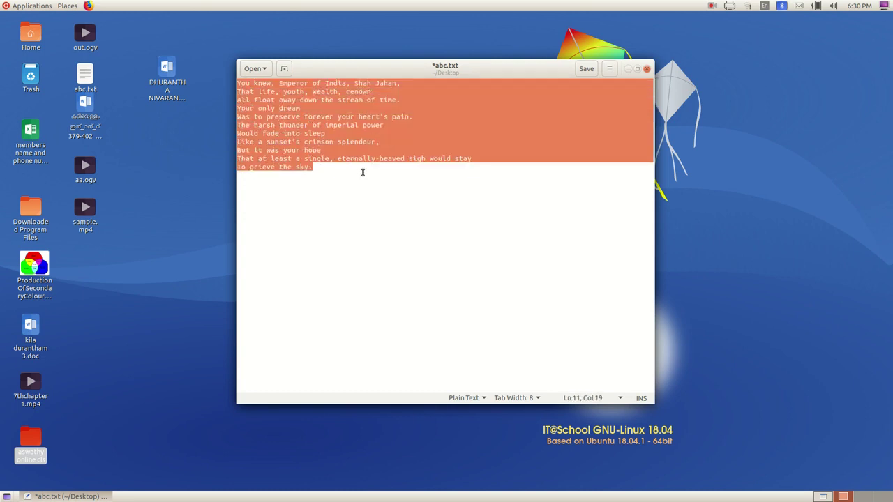
right_click(350, 132)
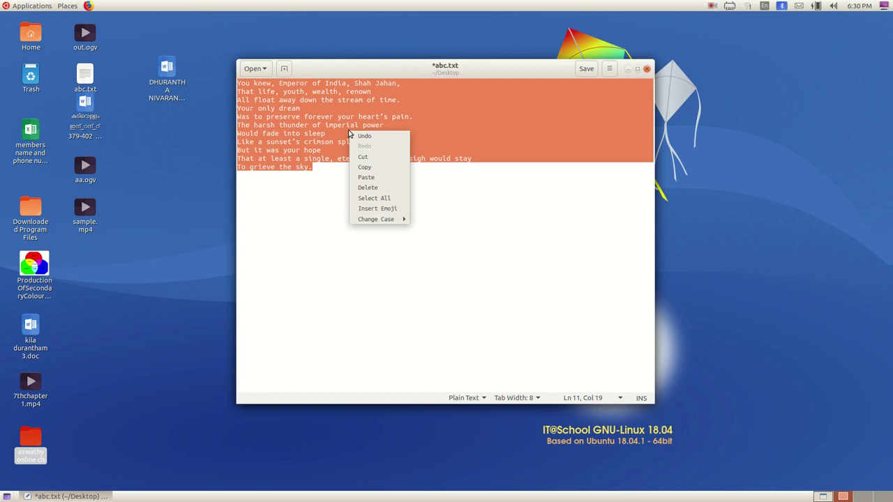
click(373, 168)
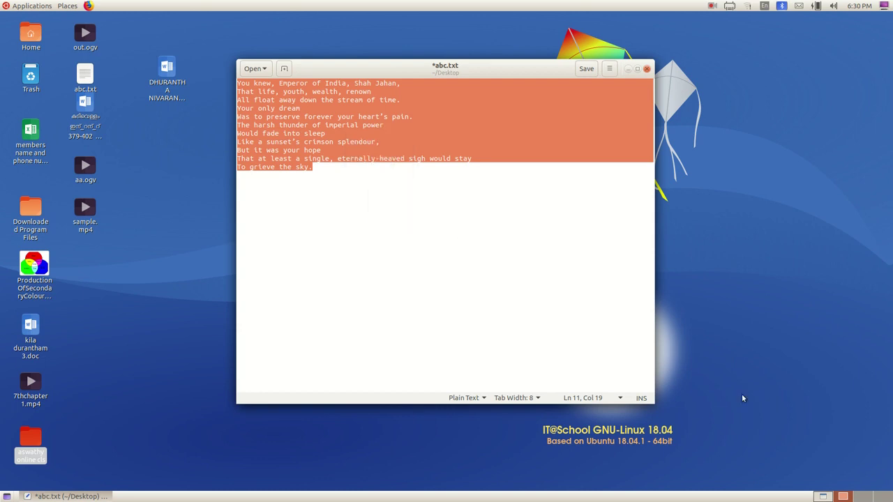
click(823, 496)
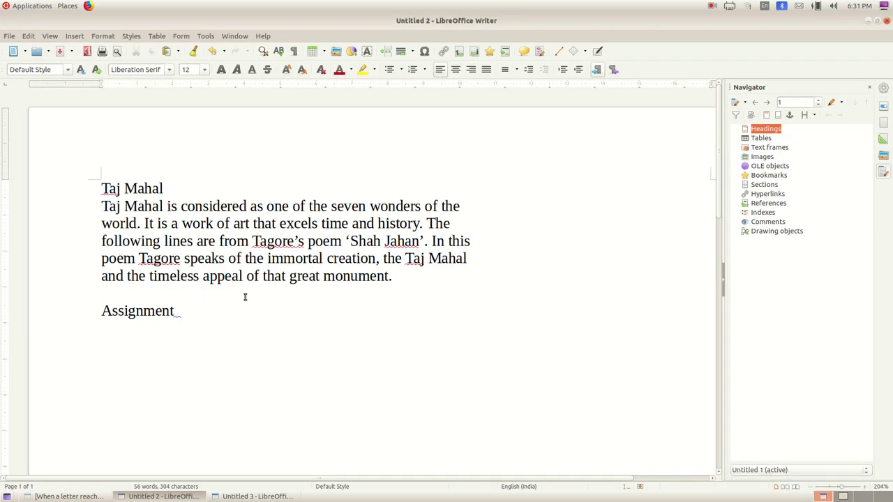
Erase 'Assignment' and paste the copied Shah Jahan poem in its place.
key(BackSpace)
key(BackSpace)
key(BackSpace)
key(BackSpace)
key(BackSpace)
key(BackSpace)
key(BackSpace)
key(BackSpace)
key(BackSpace)
key(BackSpace)
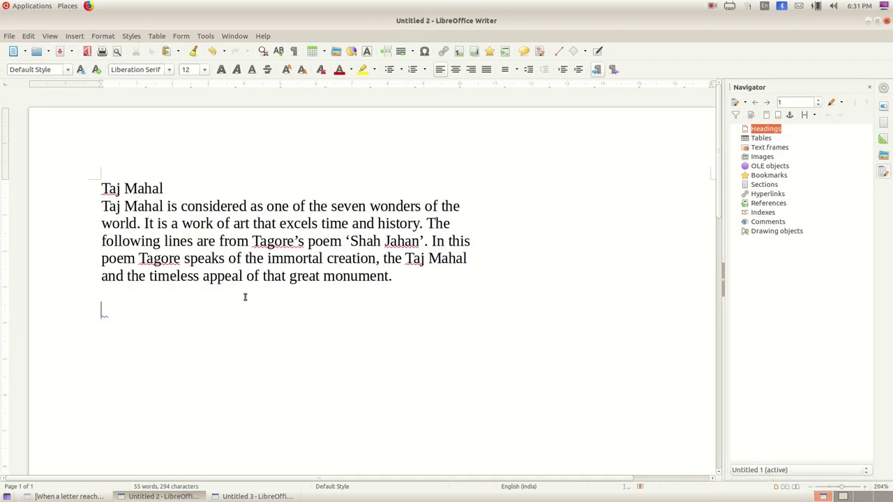
click(28, 37)
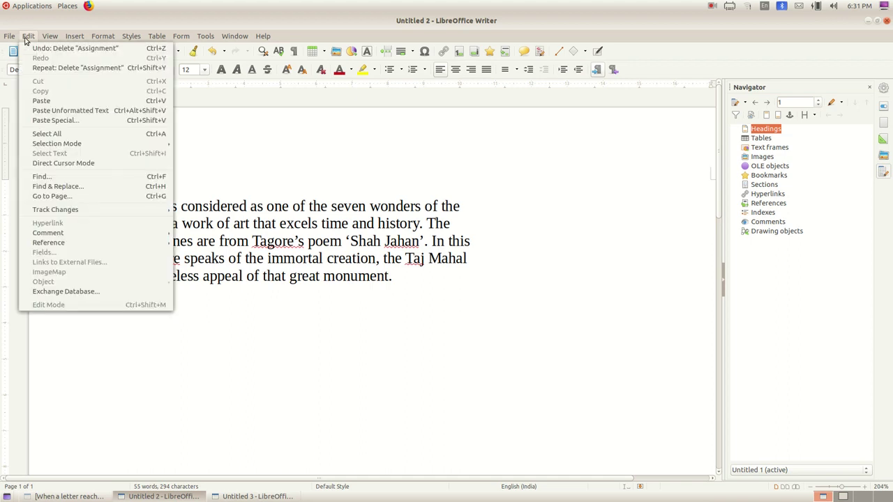
click(53, 101)
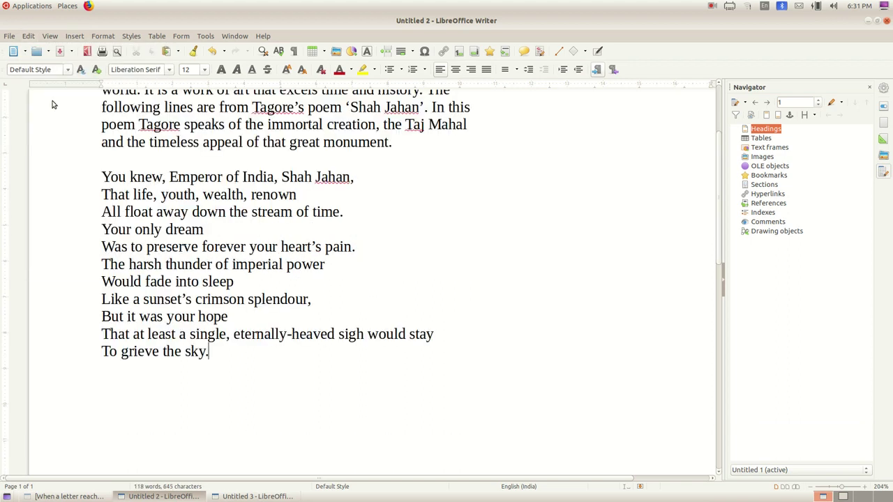
Select the opening lines of the pasted poem.
drag(222, 177, 202, 195)
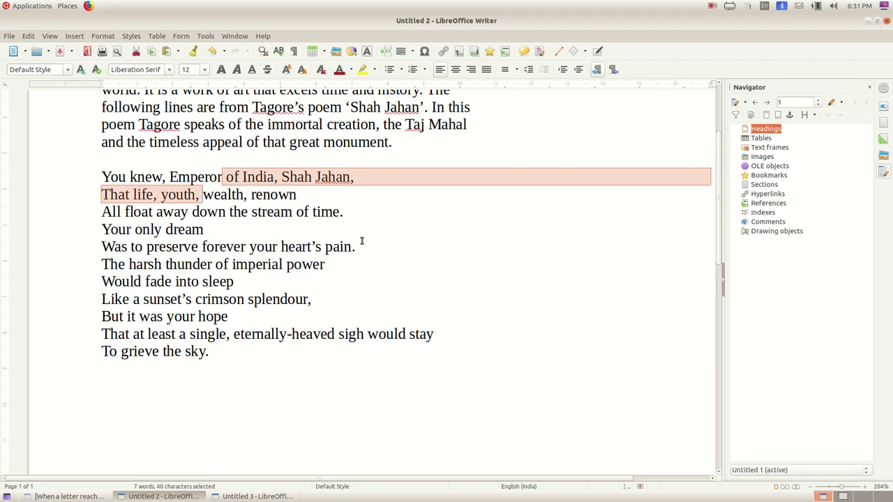
click(420, 237)
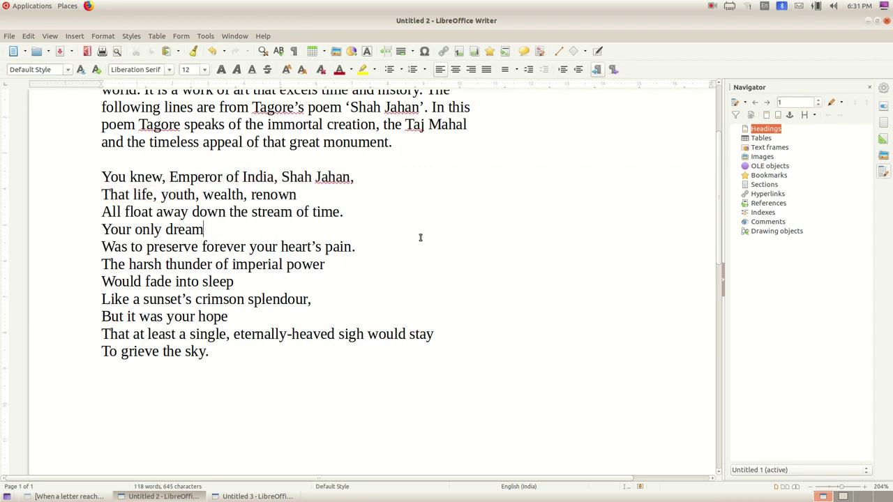
click(29, 36)
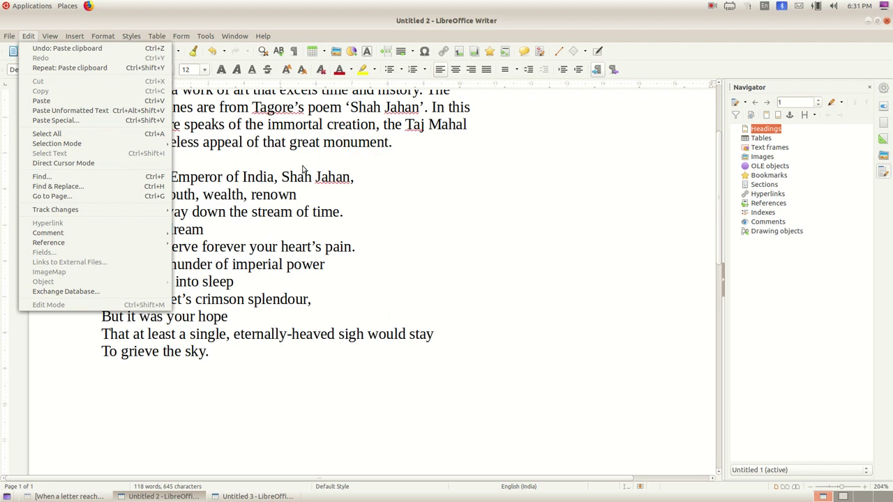
click(408, 219)
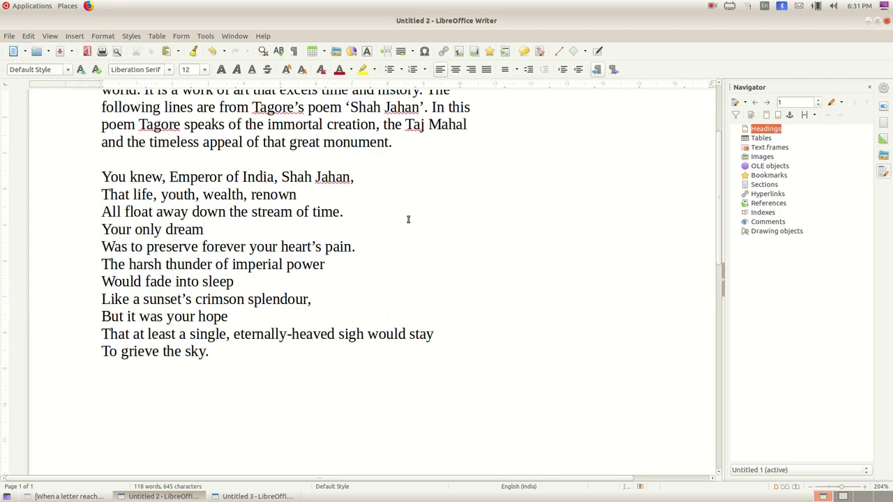
drag(632, 225, 718, 168)
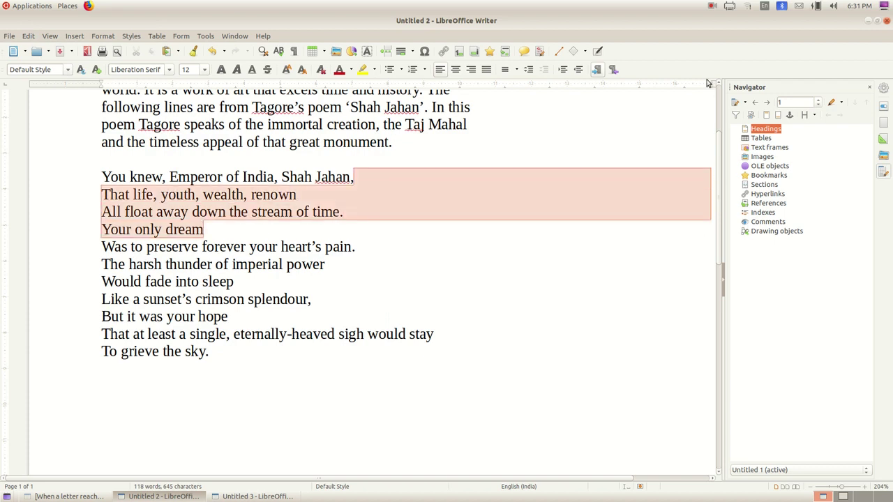
click(711, 6)
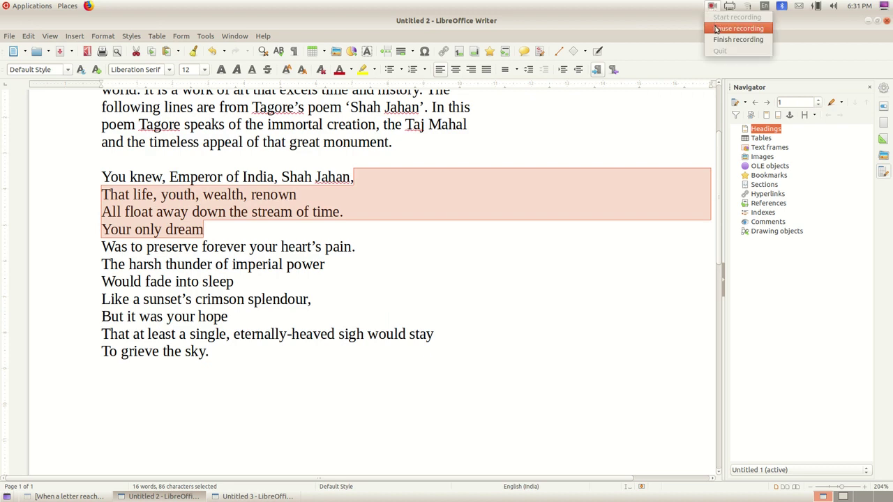
click(716, 29)
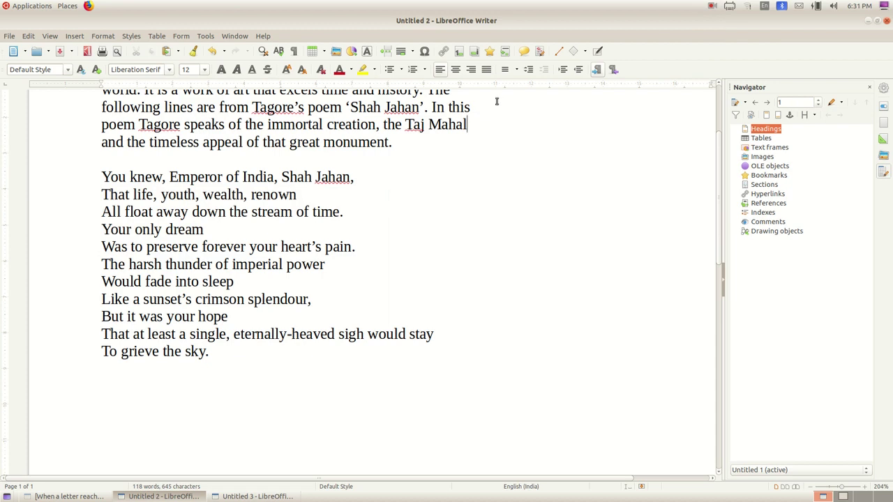
Cut 'You knew, Emperor of India, Shah Jahan,' and paste it on a new line after 'To grieve the sky.'.
drag(361, 179, 96, 169)
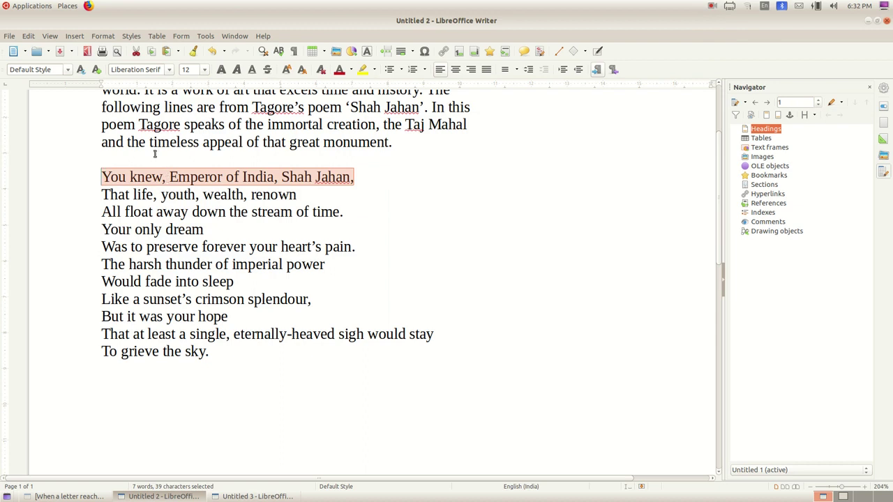
click(26, 39)
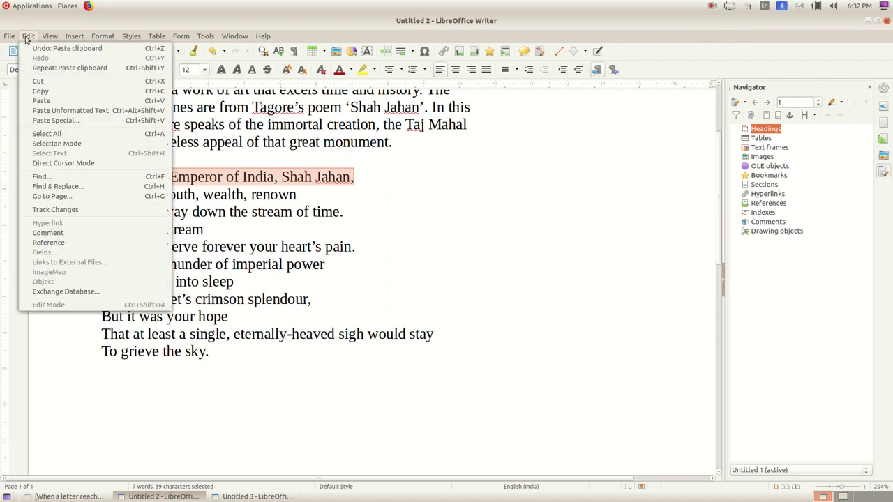
click(51, 82)
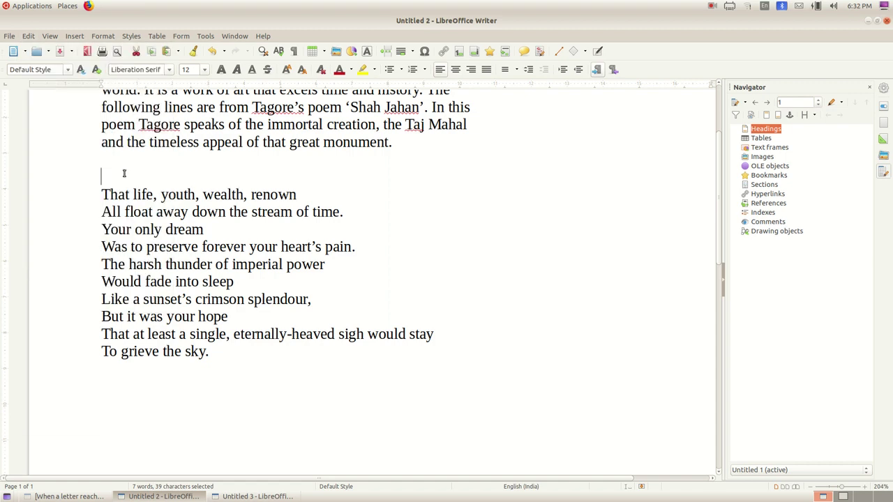
click(220, 354)
key(Return)
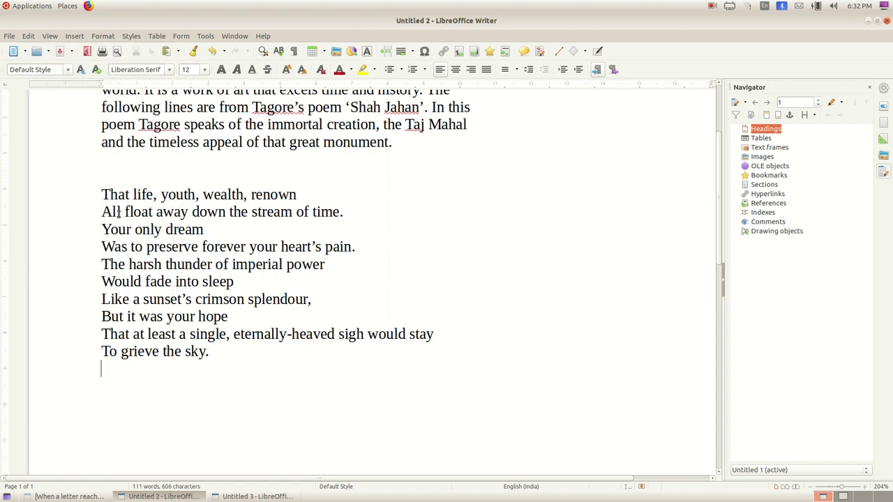
click(31, 36)
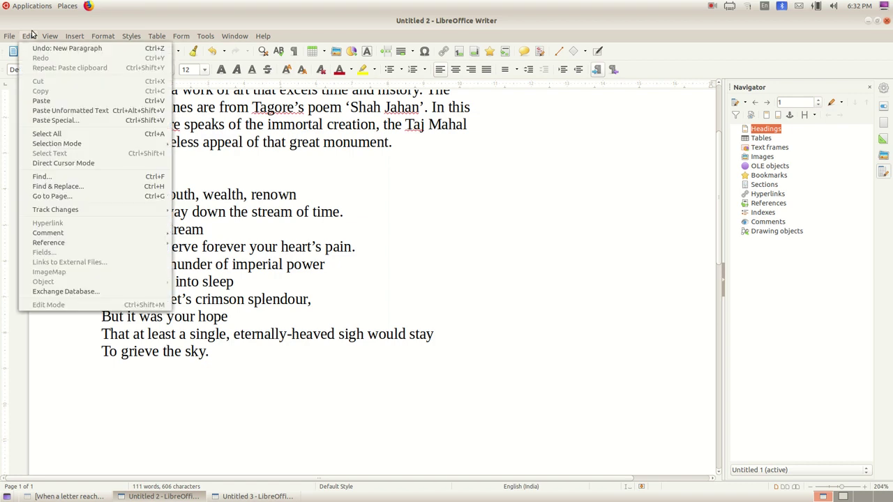
click(60, 102)
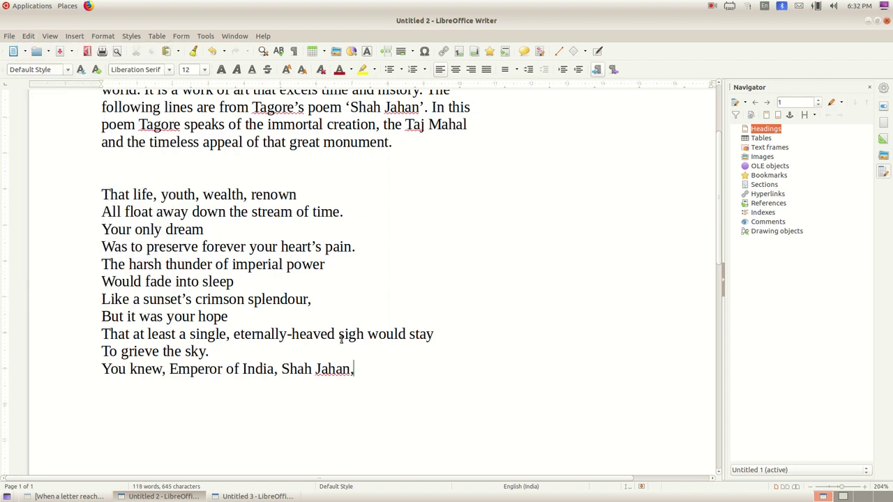